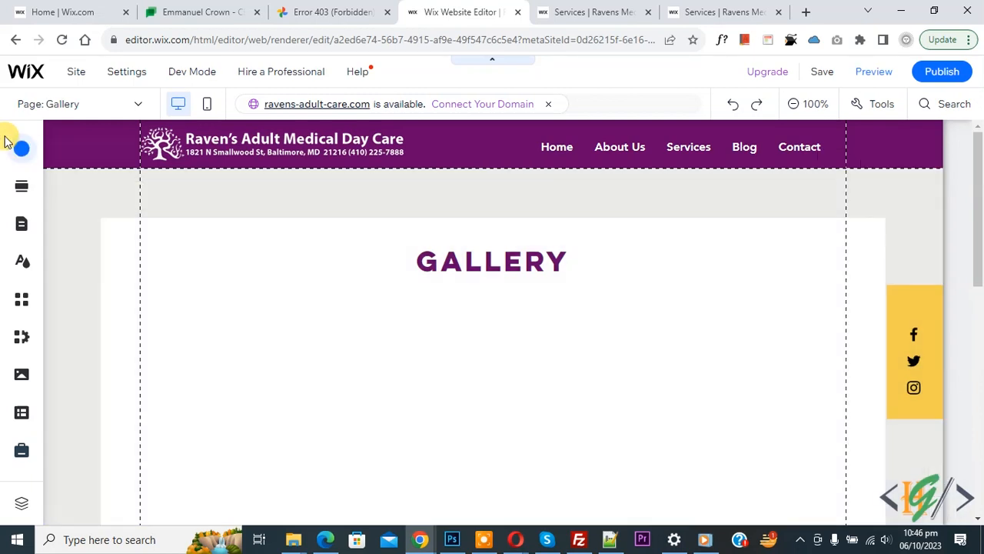
# Browse the gallery element categories and add the Grid (portrait) gallery to the Gallery page.
pyautogui.click(19, 148)
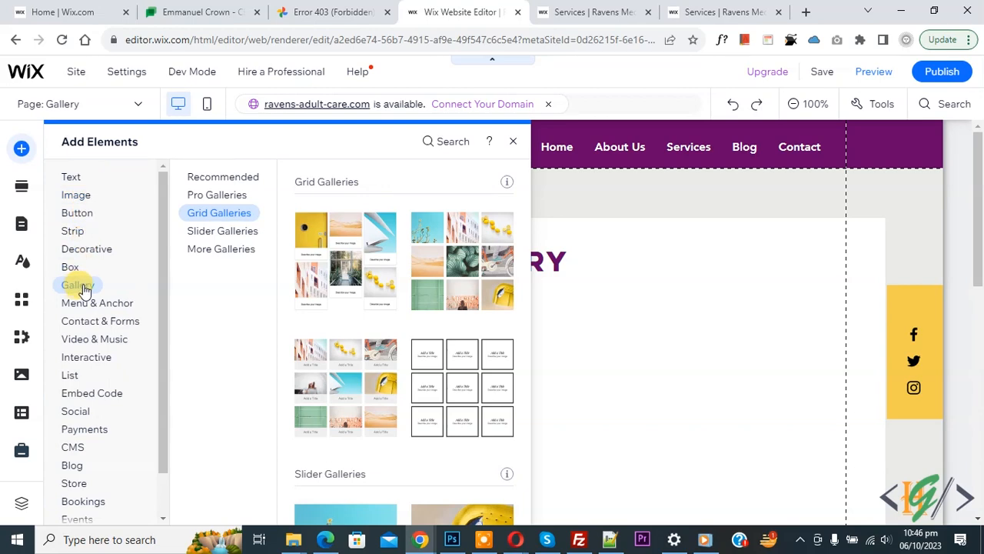
pyautogui.click(224, 200)
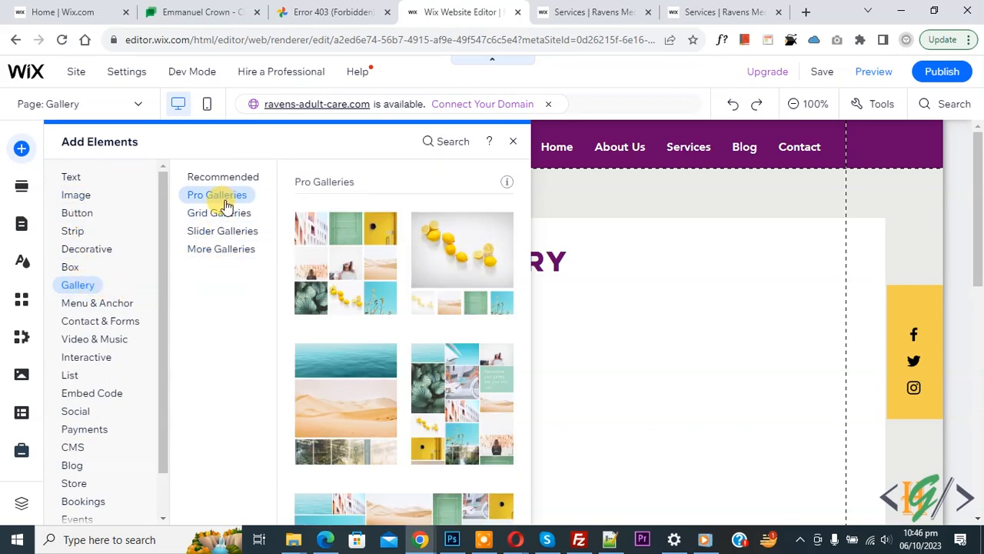
pyautogui.click(218, 213)
pyautogui.click(210, 230)
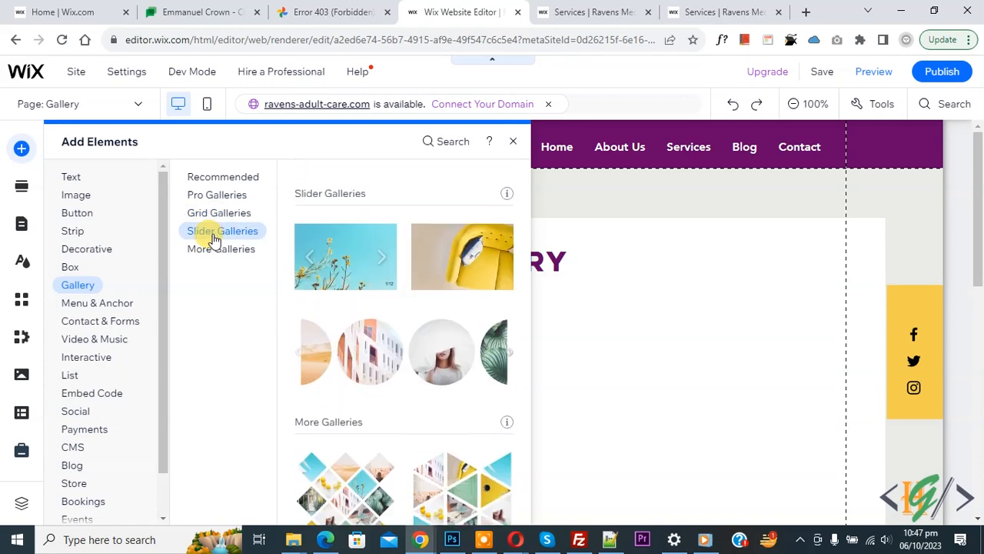
pyautogui.click(213, 249)
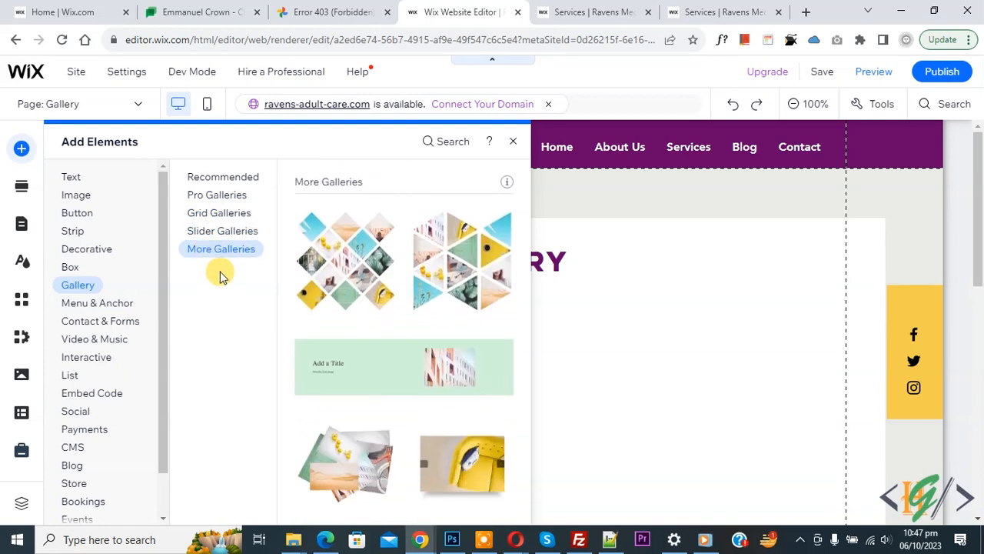
pyautogui.click(218, 214)
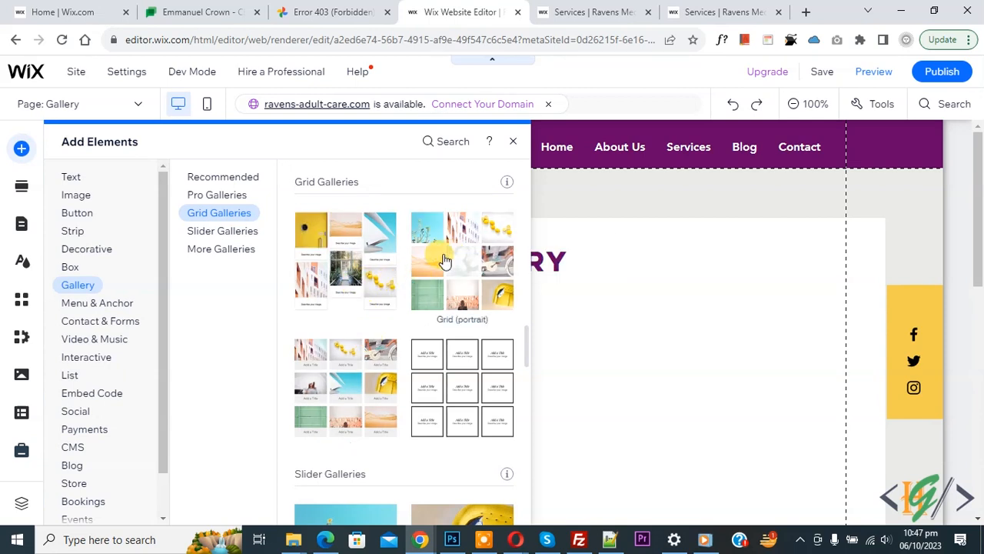
pyautogui.moveTo(438, 260); pyautogui.dragTo(492, 281)
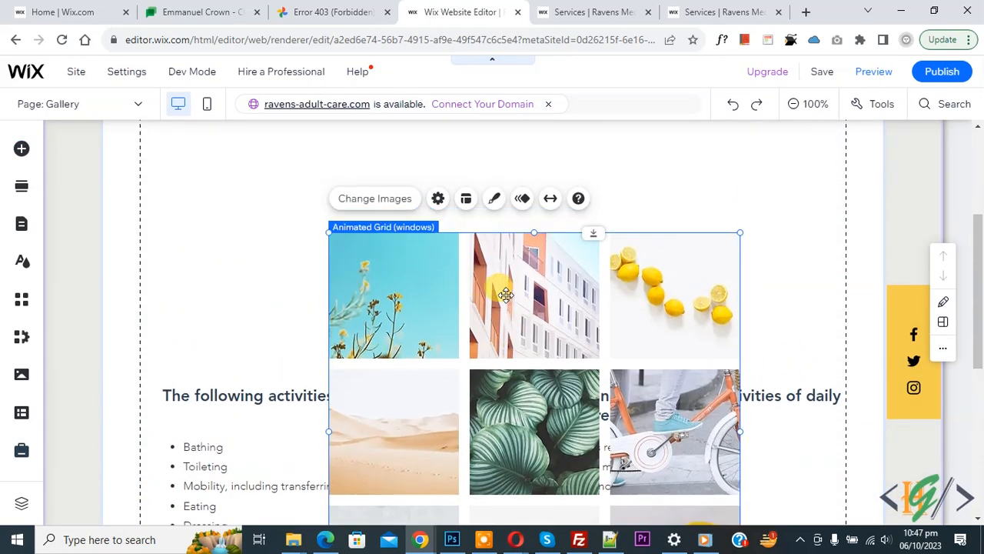
# Move the new grid gallery up so it sits centred just below the GALLERY heading.
pyautogui.scroll(-1, 403, 231)
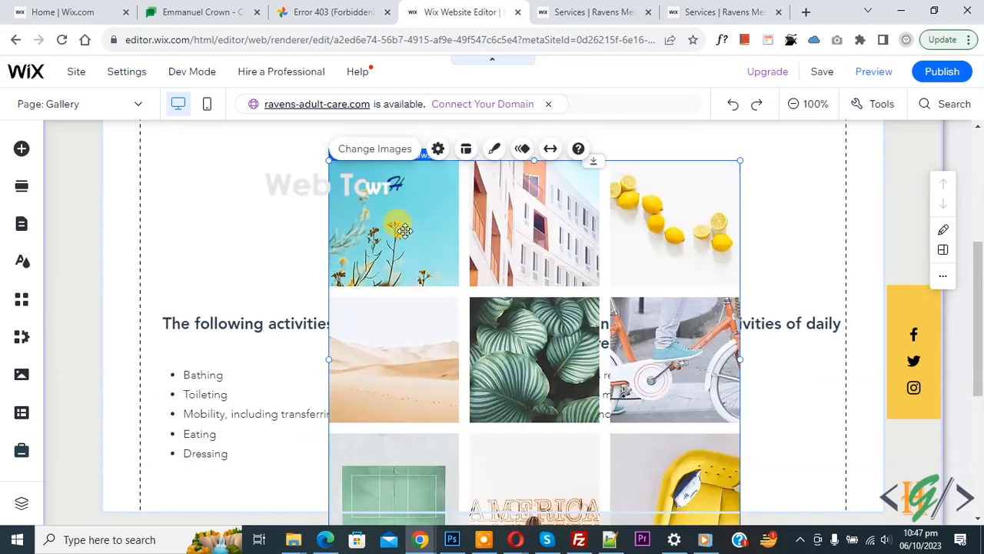
pyautogui.scroll(-1, 261, 281)
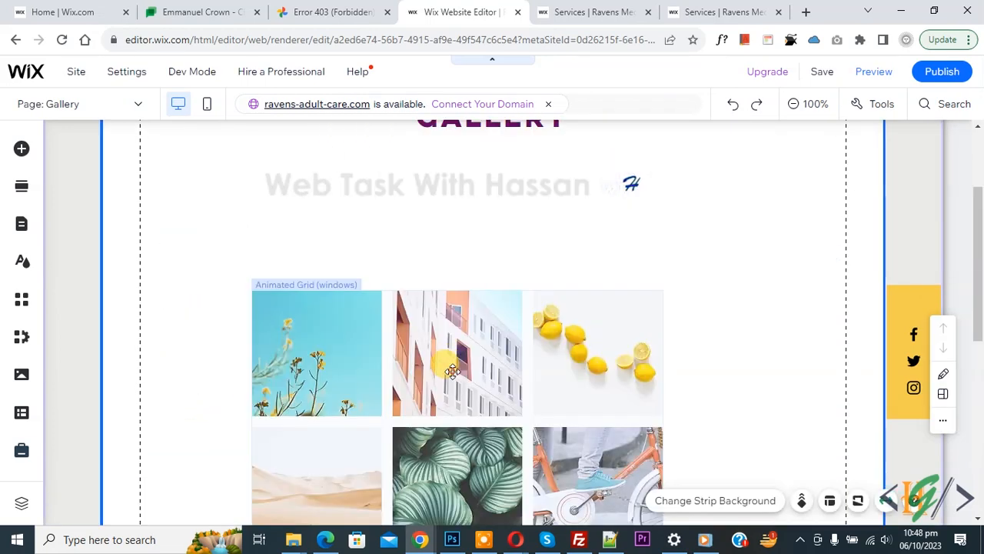
pyautogui.moveTo(452, 371); pyautogui.dragTo(486, 259)
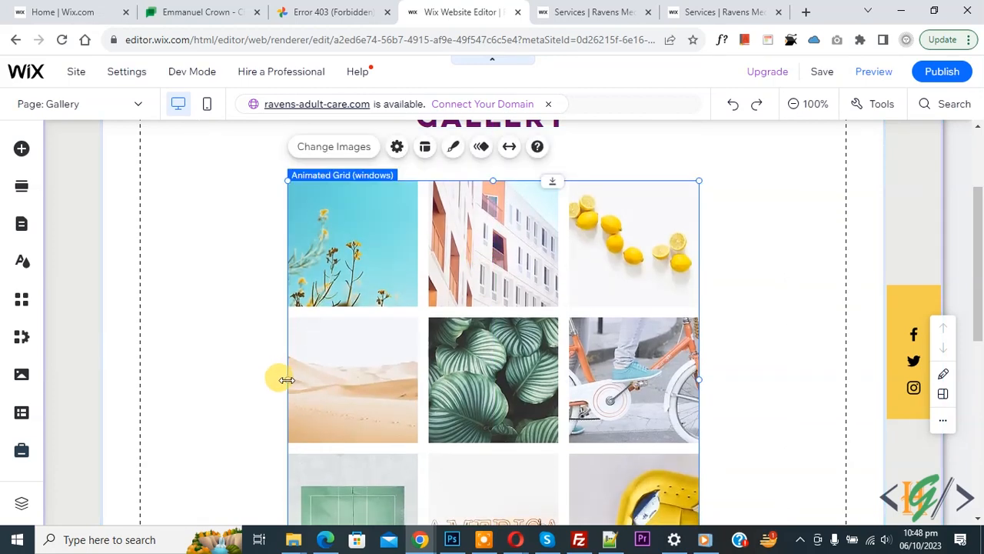
# Widen the grid gallery on both sides to nearly fill the content area and extend its bottom edge slightly.
pyautogui.moveTo(286, 379); pyautogui.dragTo(160, 367)
pyautogui.moveTo(700, 385); pyautogui.dragTo(818, 380)
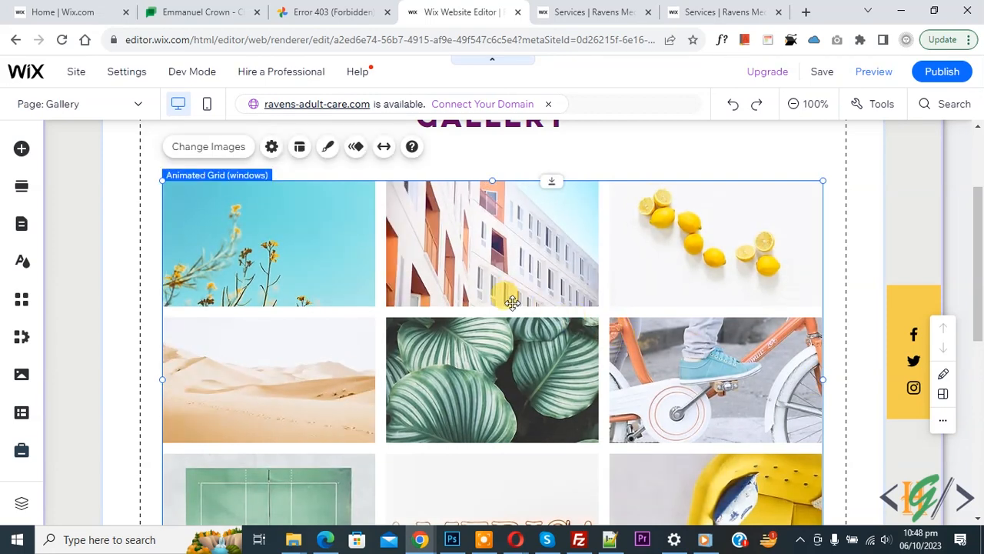
pyautogui.scroll(-3, 512, 302)
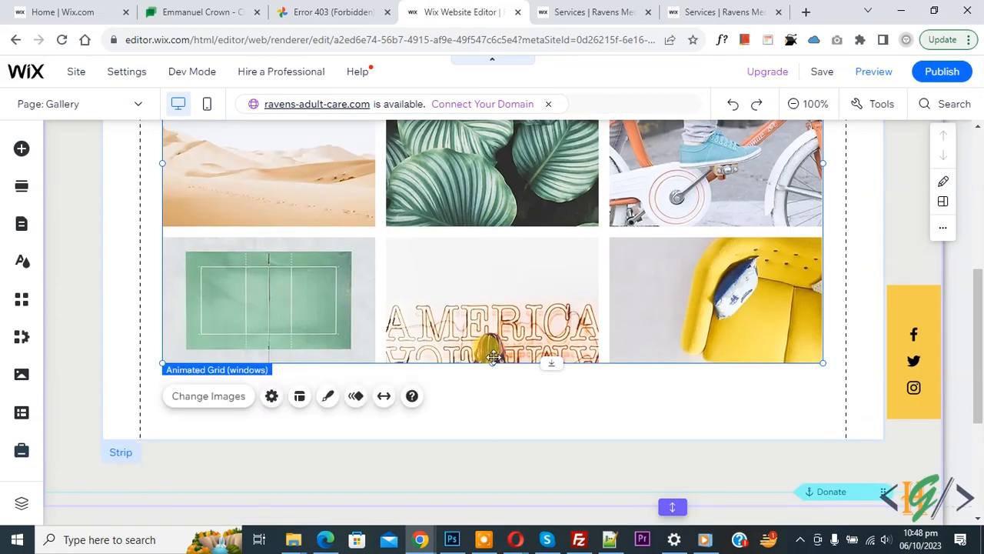
pyautogui.moveTo(493, 377); pyautogui.dragTo(492, 405)
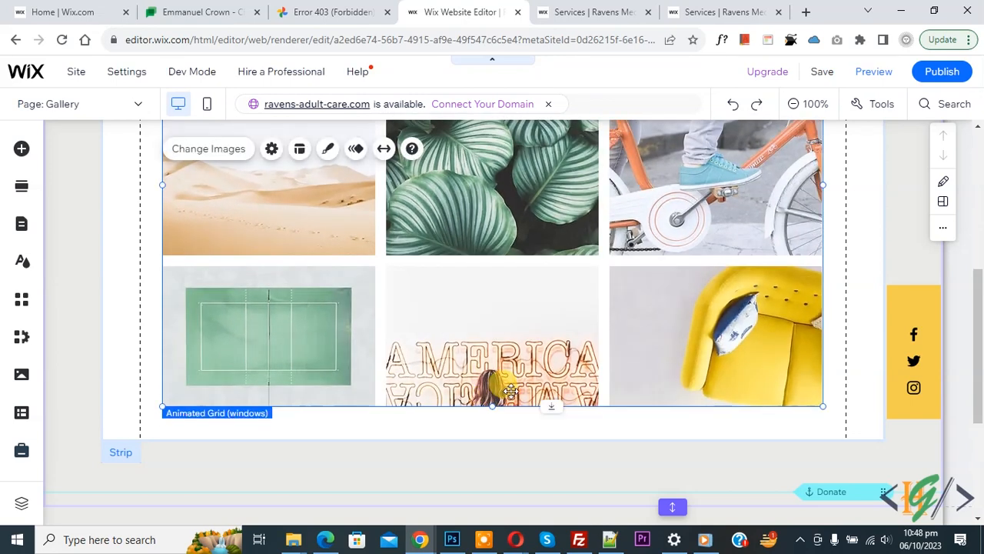
# Examine the gallery's settings for playback, image click behaviour and transition effects, and close them.
pyautogui.scroll(3, 391, 279)
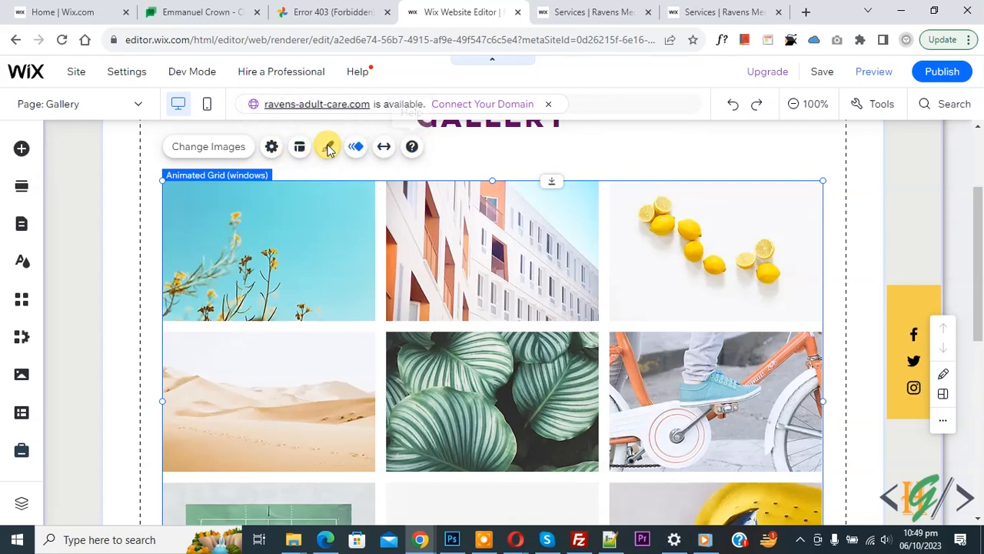
pyautogui.click(271, 149)
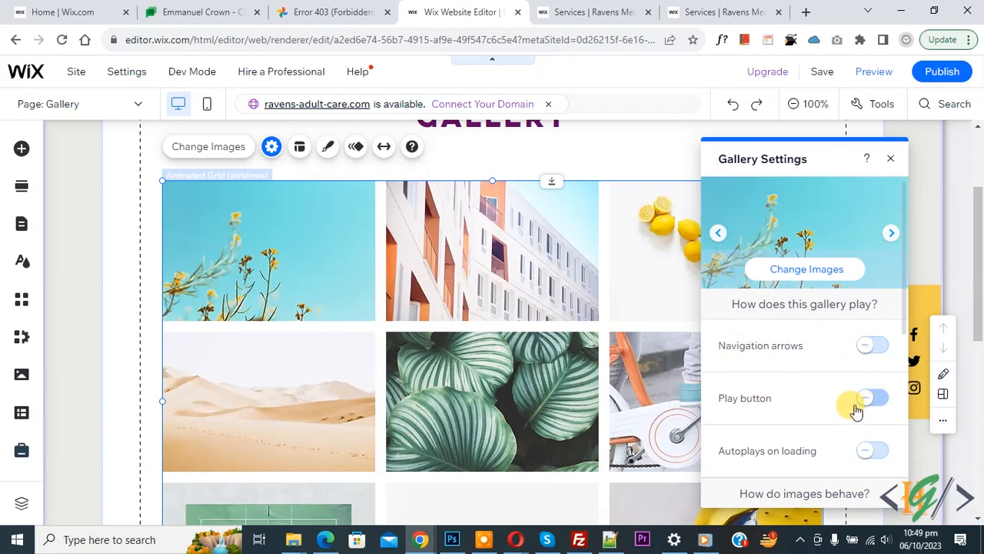
pyautogui.scroll(-1, 804, 373)
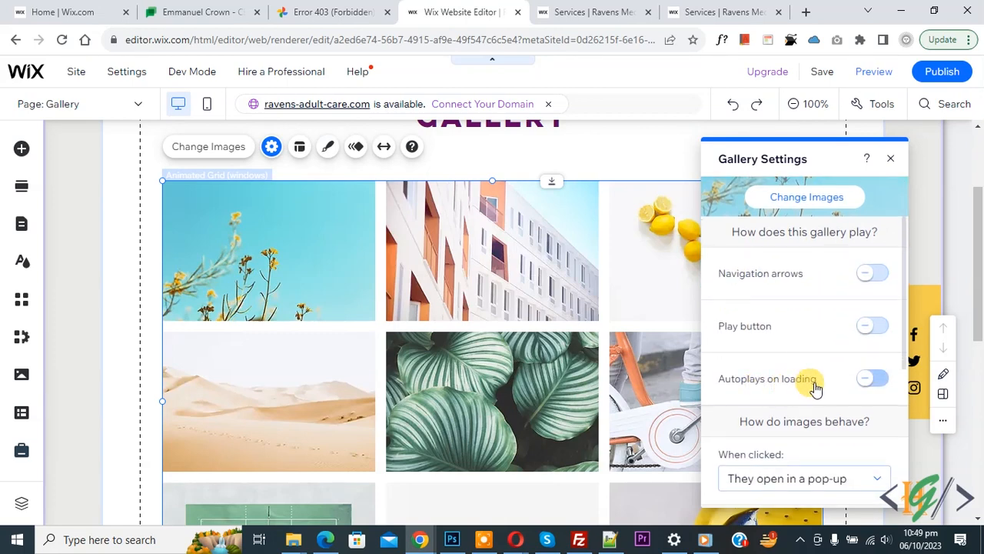
pyautogui.scroll(-2, 842, 343)
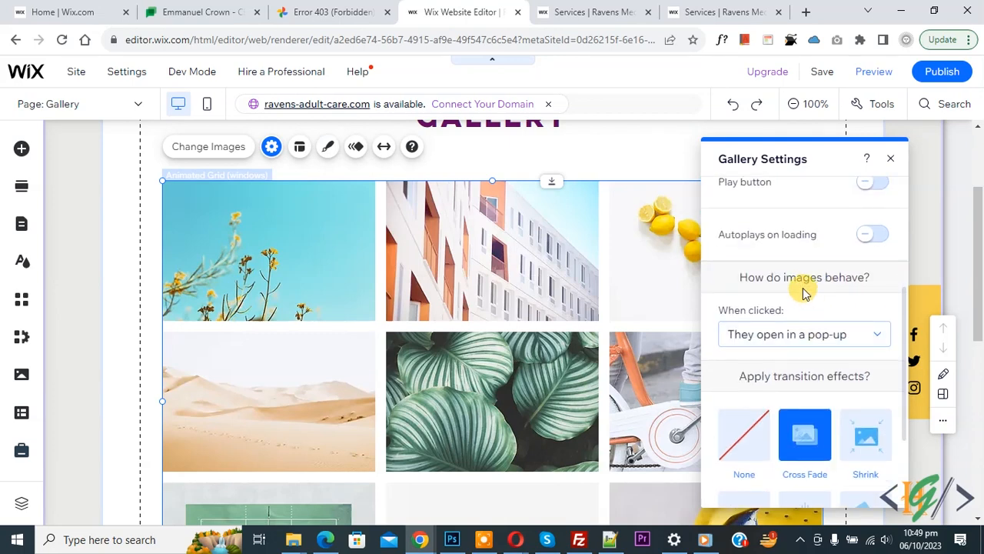
pyautogui.scroll(-2, 803, 290)
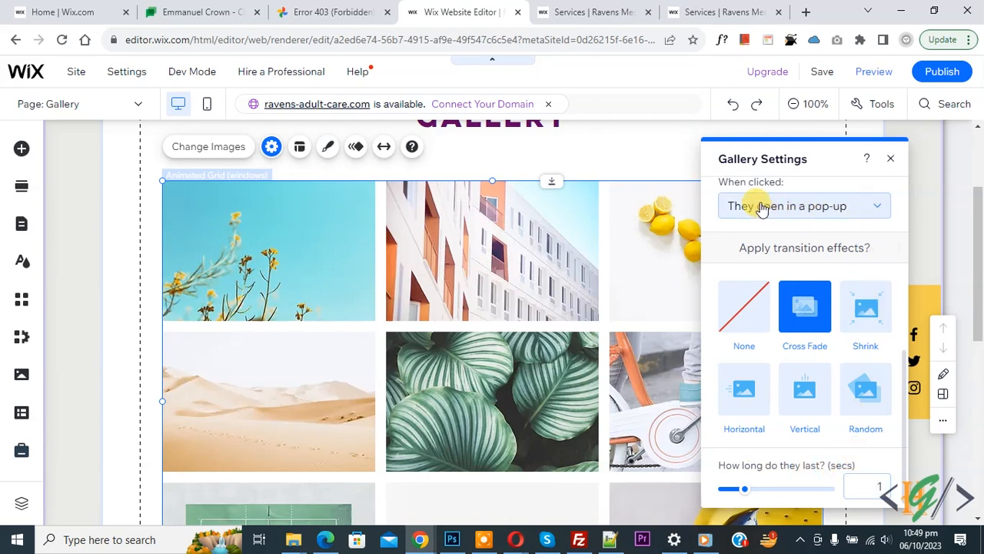
pyautogui.click(816, 218)
pyautogui.click(769, 204)
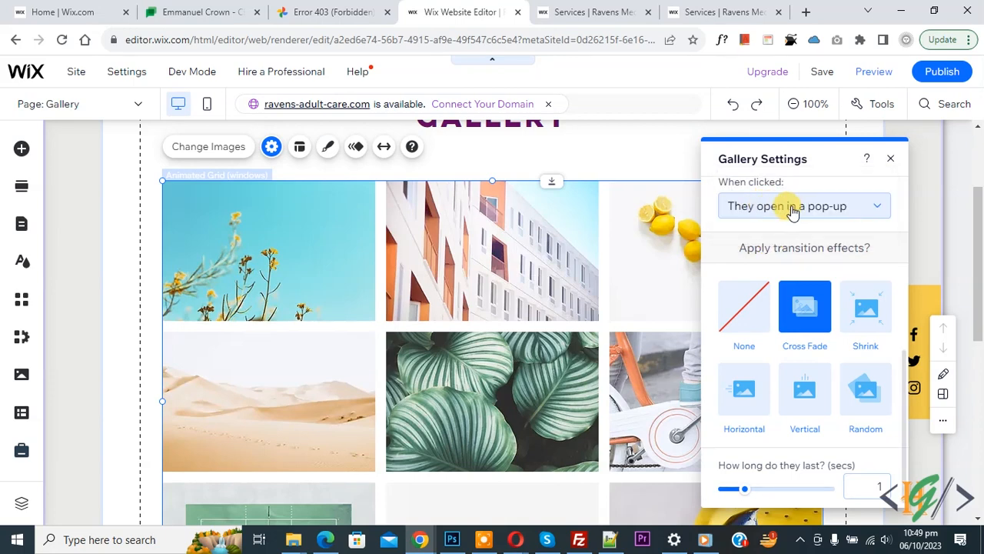
pyautogui.click(889, 158)
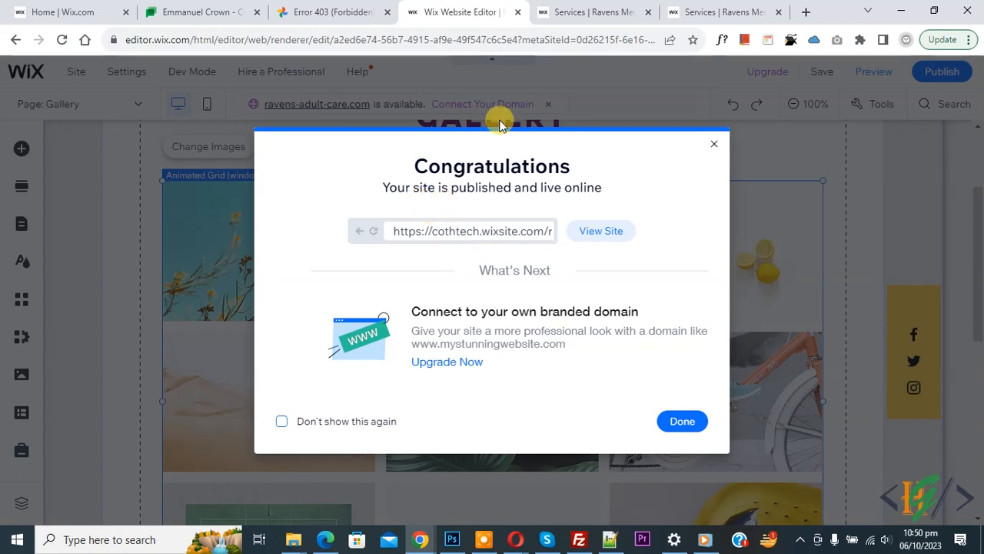
# Reload the published Gallery page and check the image pop-up by opening the building image and advancing to the lemons image.
pyautogui.click(592, 12)
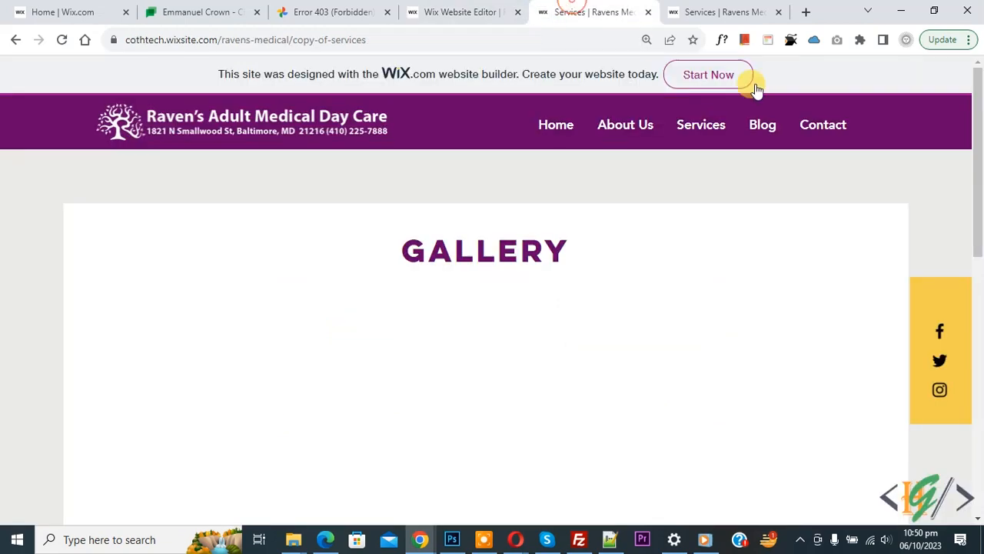
pyautogui.scroll(-5, 967, 121)
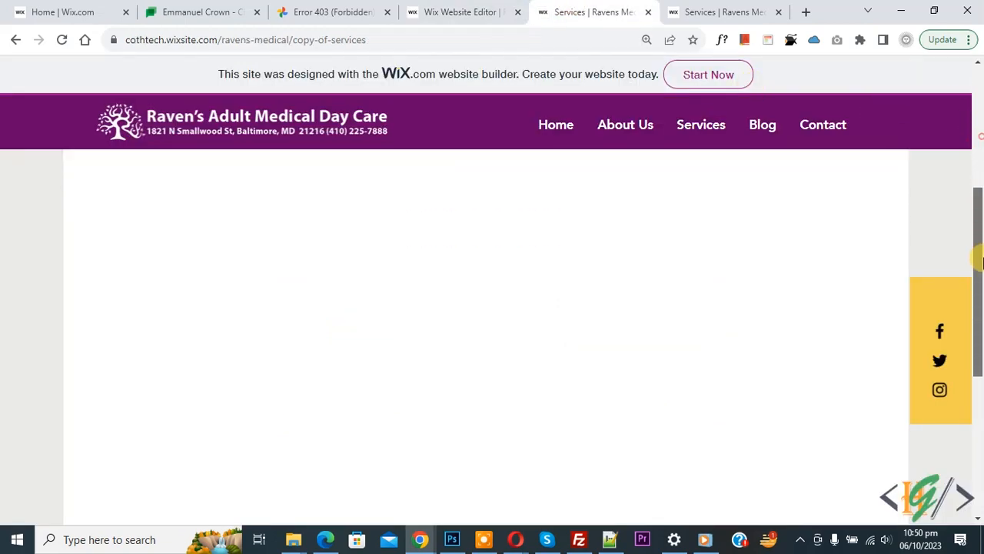
pyautogui.click(62, 39)
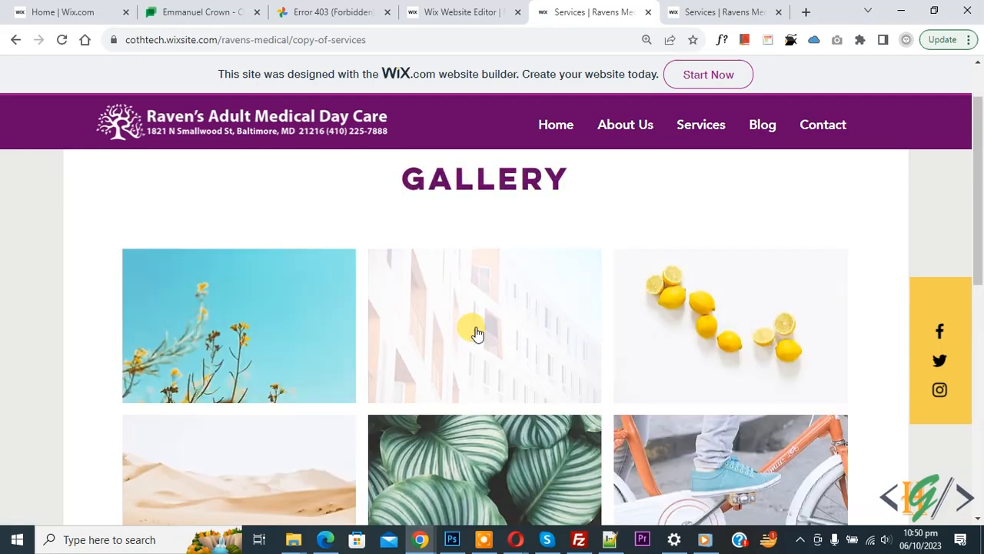
pyautogui.click(475, 333)
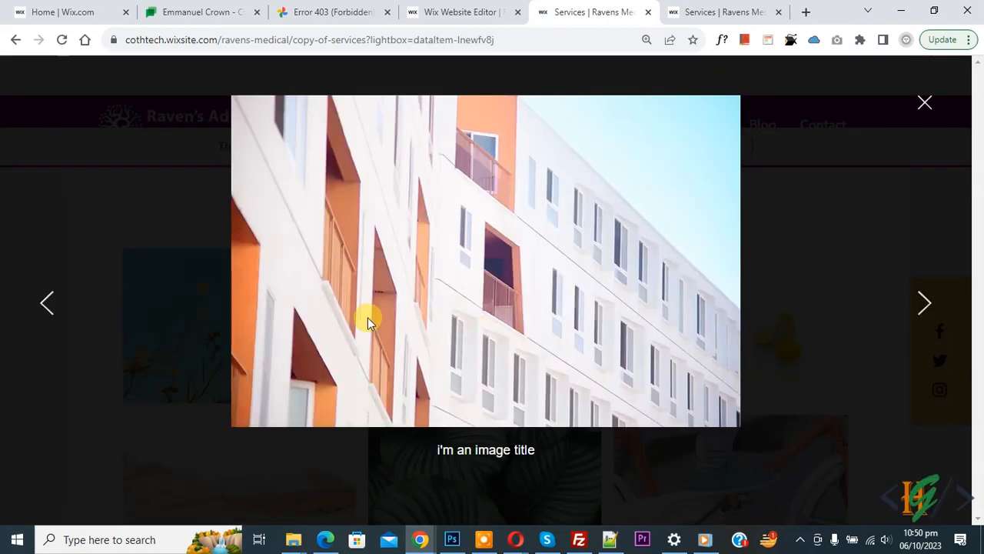
pyautogui.click(923, 308)
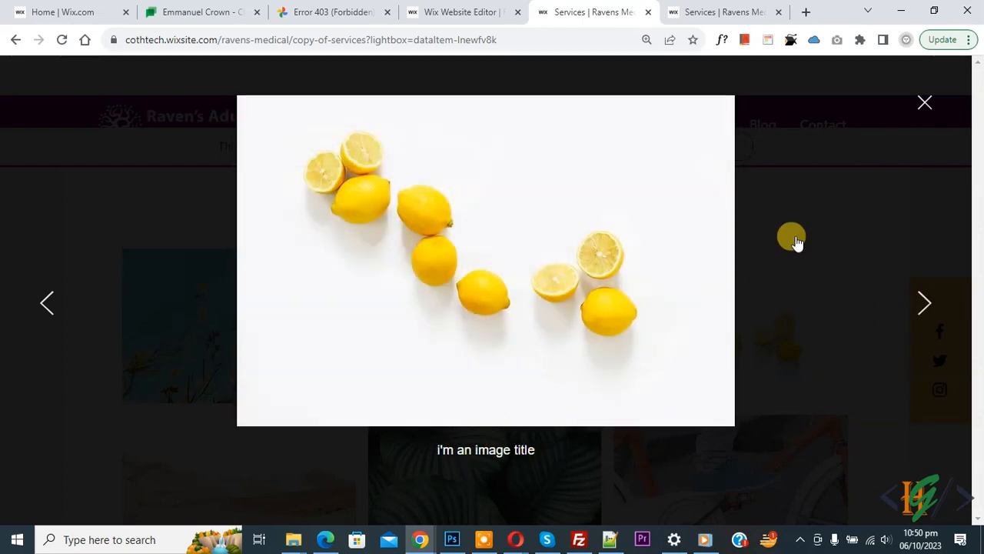
pyautogui.click(910, 106)
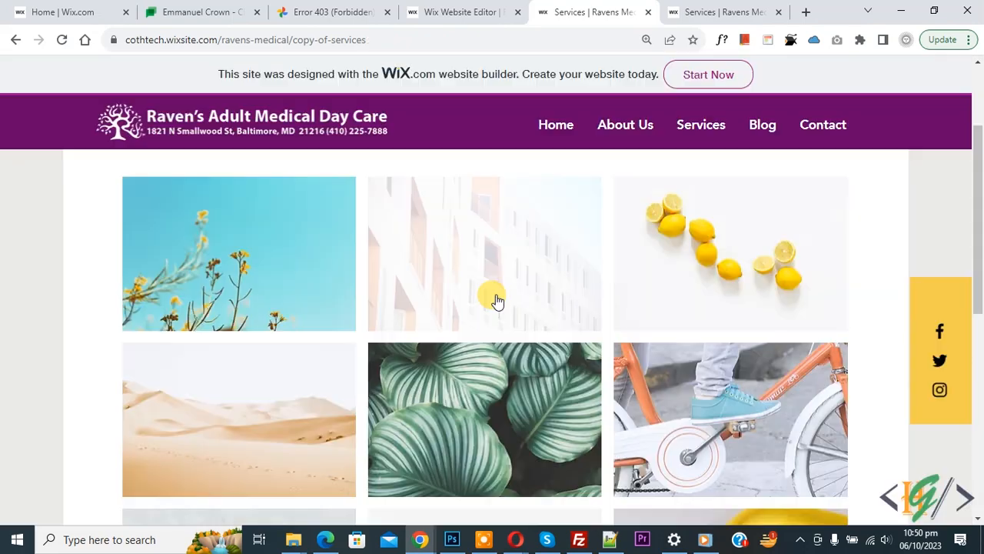
# Return to the site editor and examine the gallery's image organizer and the Add Images media window without adding anything.
pyautogui.click(437, 17)
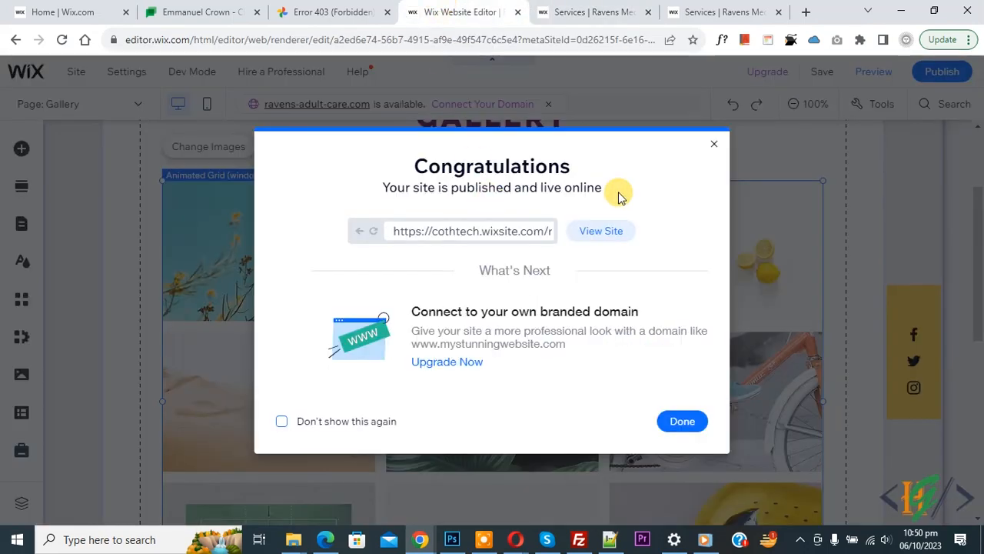
pyautogui.click(712, 145)
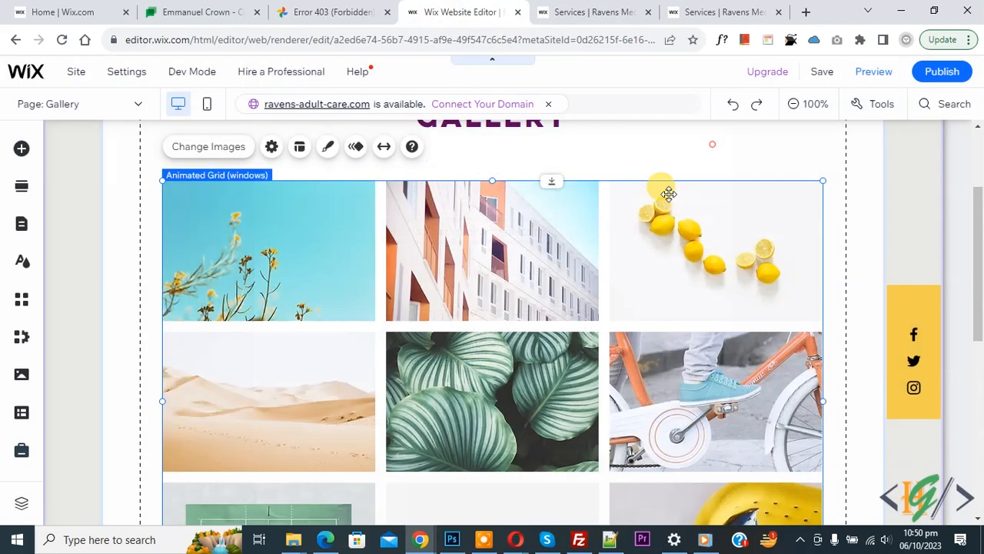
pyautogui.click(268, 150)
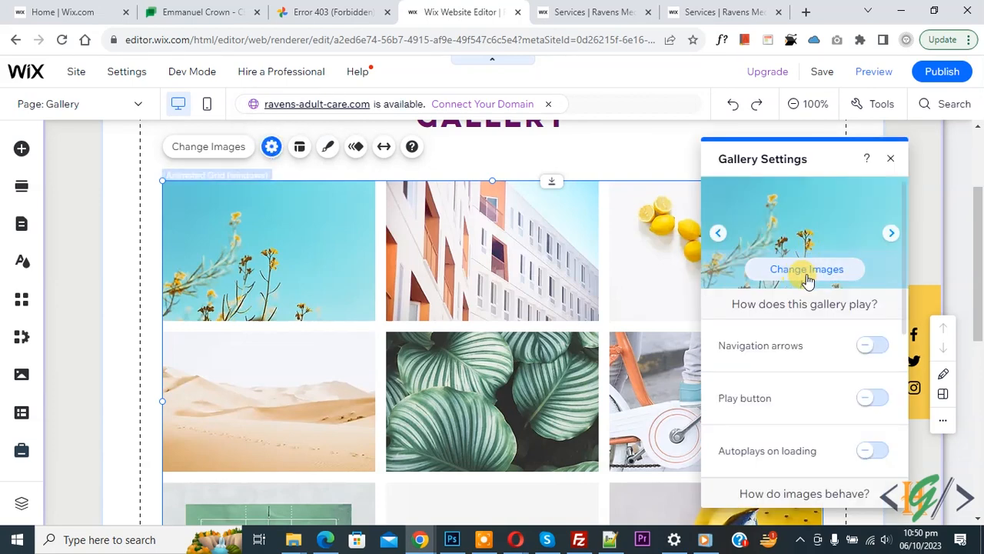
pyautogui.click(807, 269)
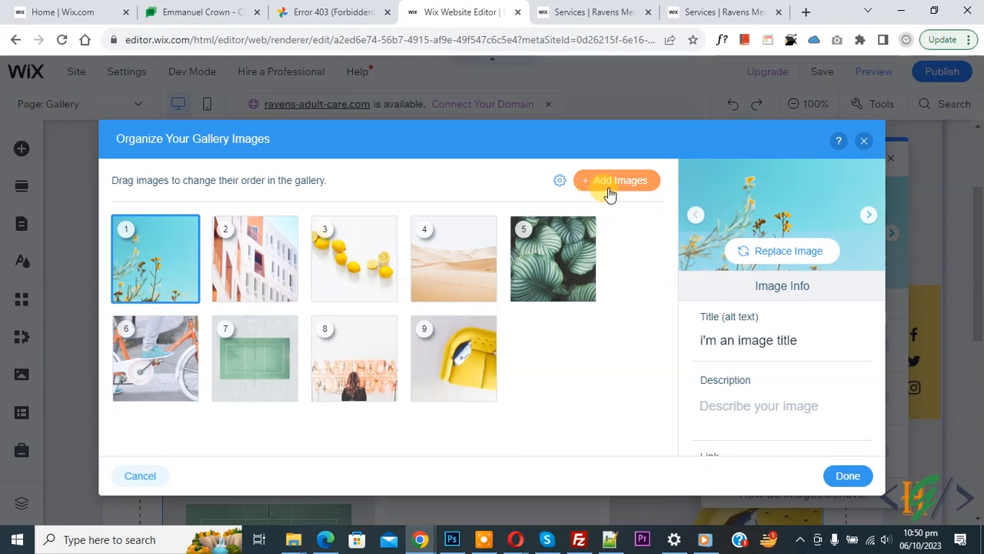
pyautogui.click(615, 192)
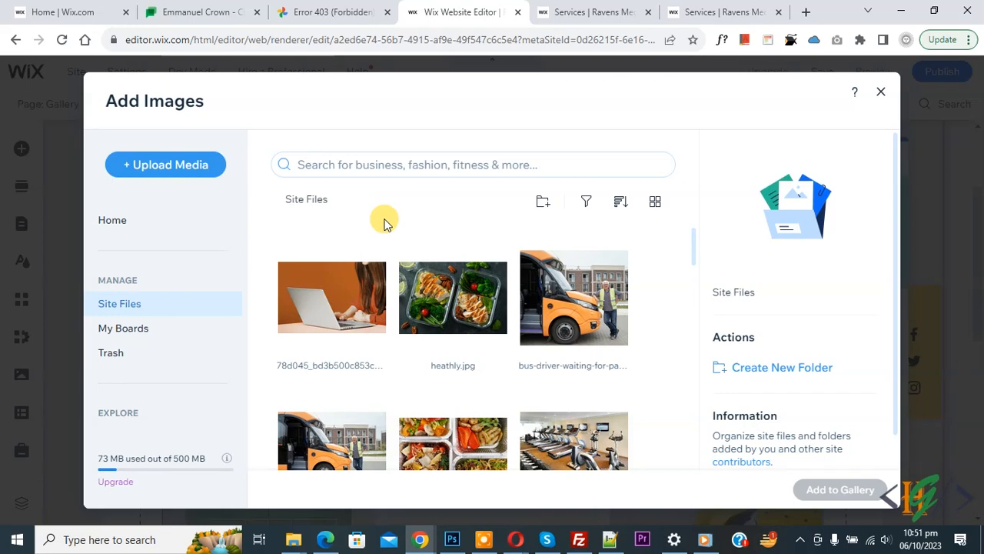
pyautogui.click(343, 161)
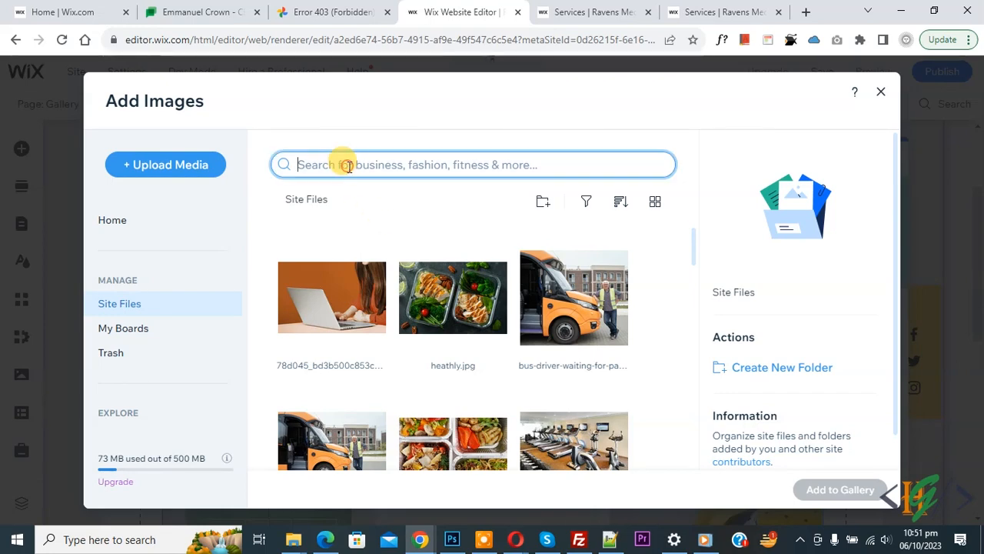
pyautogui.click(879, 93)
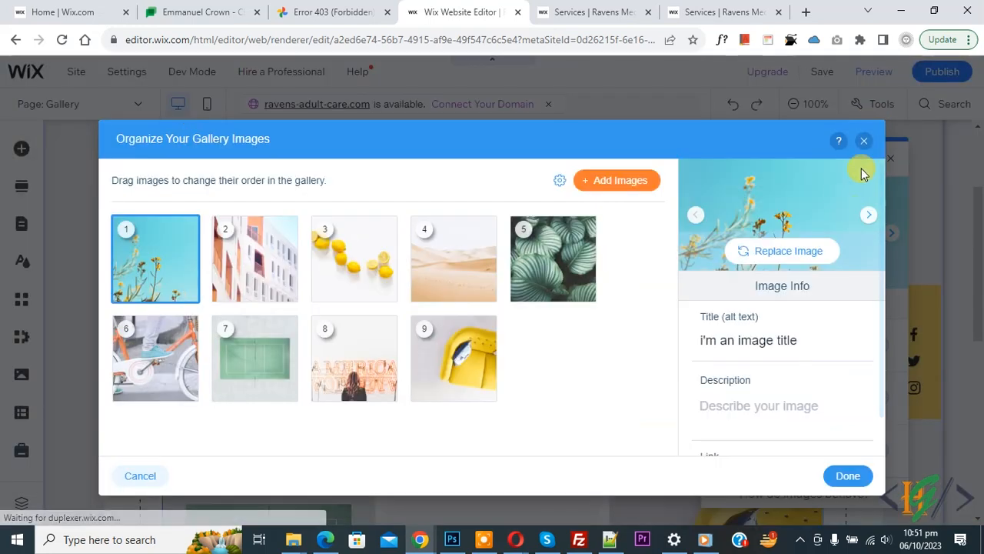
pyautogui.click(863, 144)
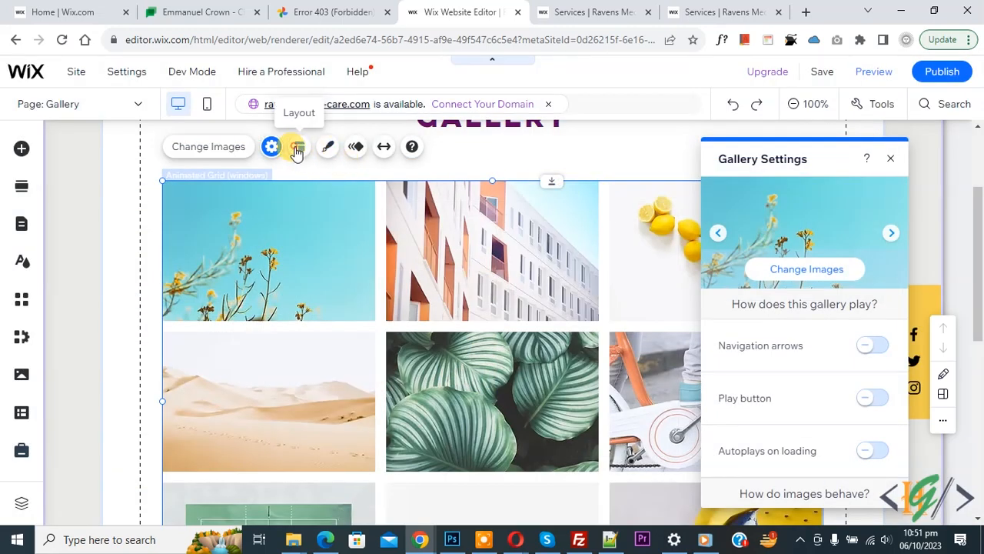
# Set the gallery layout to 4 columns and 4 rows.
pyautogui.click(297, 148)
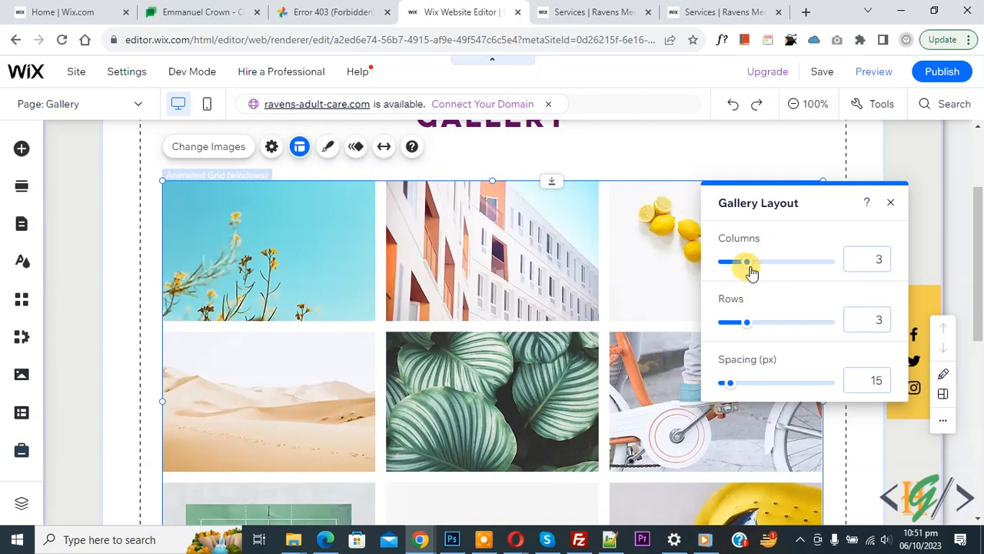
pyautogui.moveTo(757, 269); pyautogui.dragTo(760, 272)
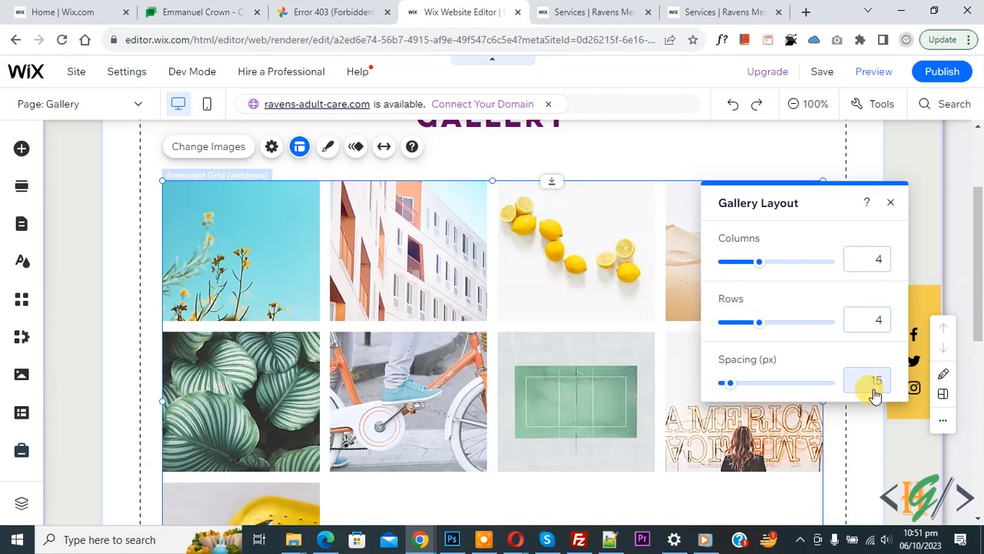
# Close the layout settings and examine the available grid and slider gallery designs without changing the current one.
pyautogui.click(891, 202)
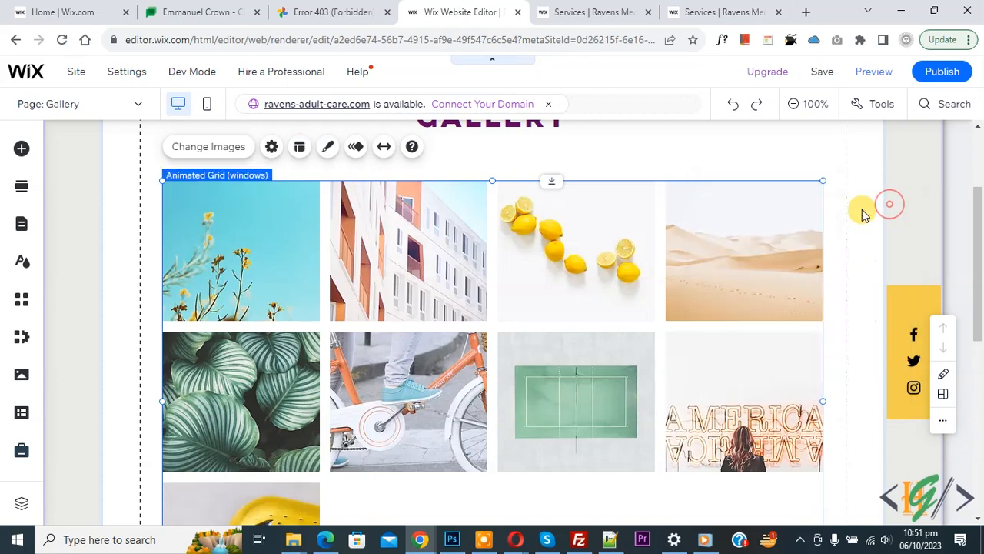
pyautogui.click(330, 148)
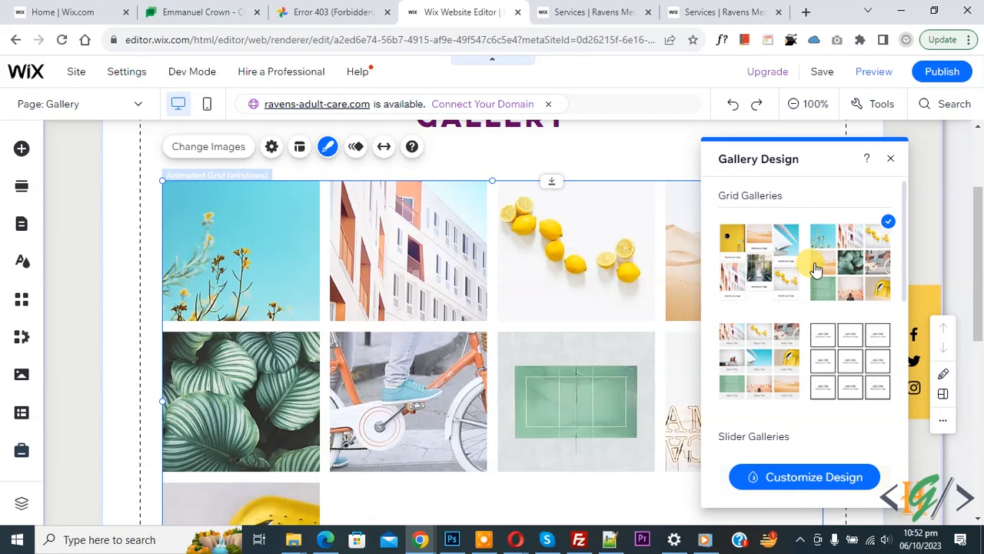
pyautogui.scroll(-3, 816, 268)
pyautogui.scroll(-3, 807, 316)
pyautogui.scroll(6, 807, 315)
# Examine the gallery's custom design options for regular and hover fill opacity, text colours, and title and description fonts.
pyautogui.click(822, 480)
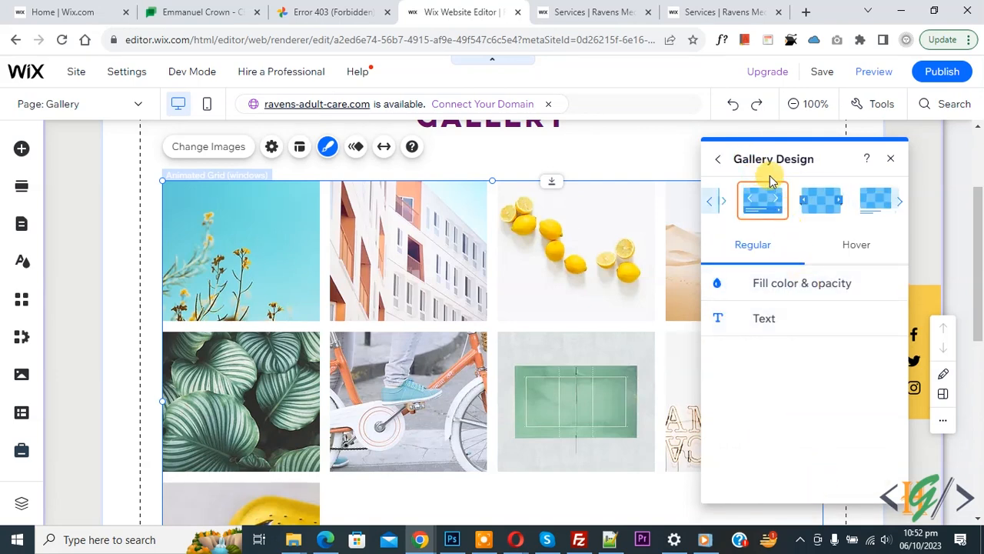
pyautogui.click(781, 288)
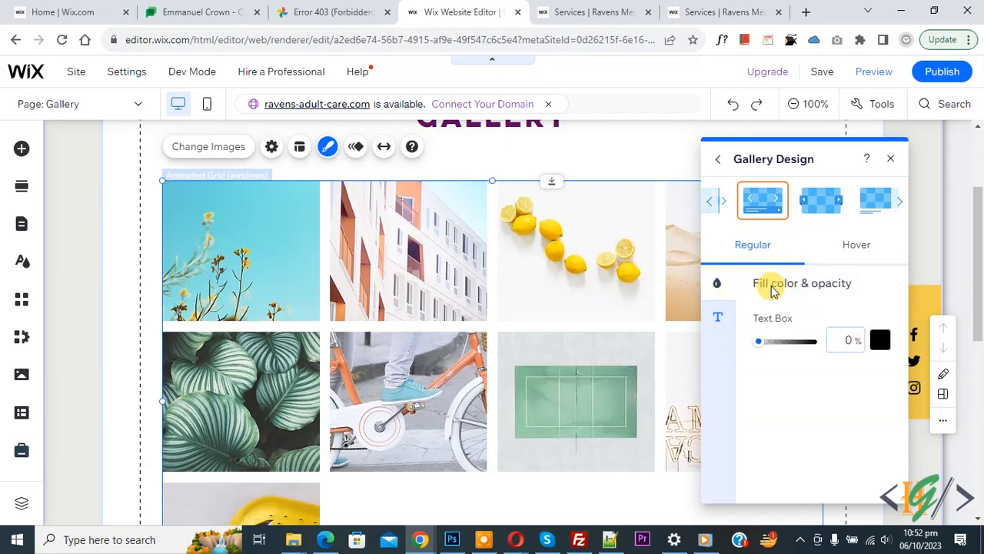
pyautogui.click(844, 250)
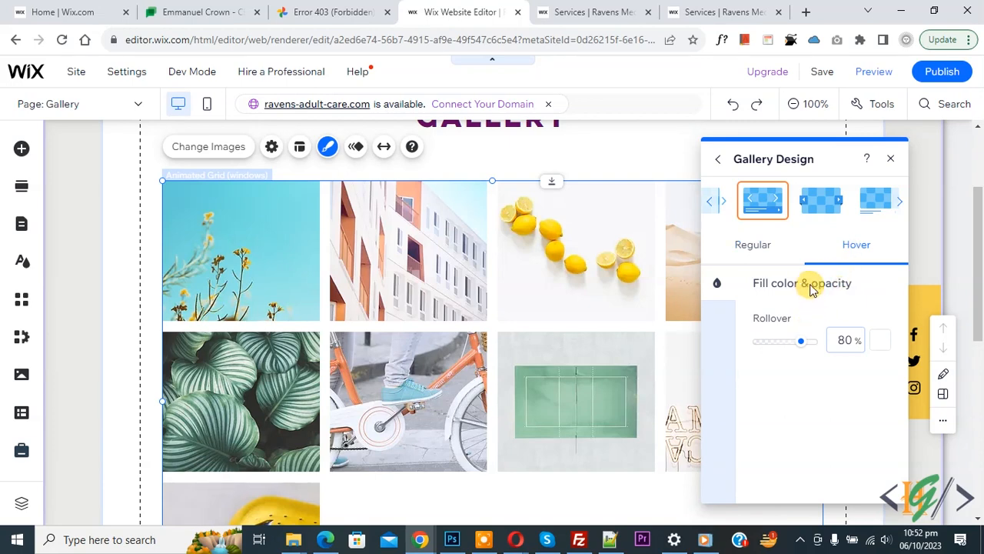
pyautogui.click(751, 244)
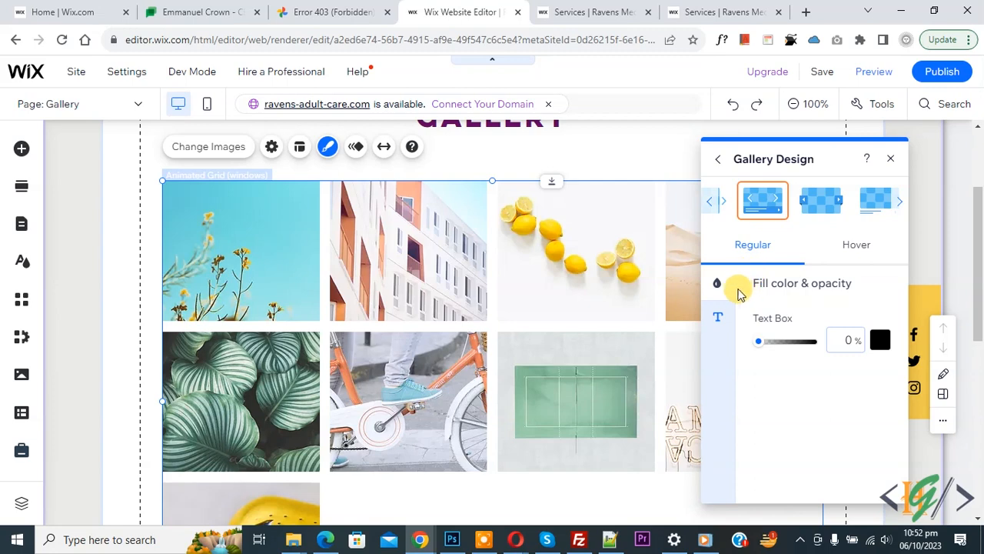
pyautogui.click(719, 318)
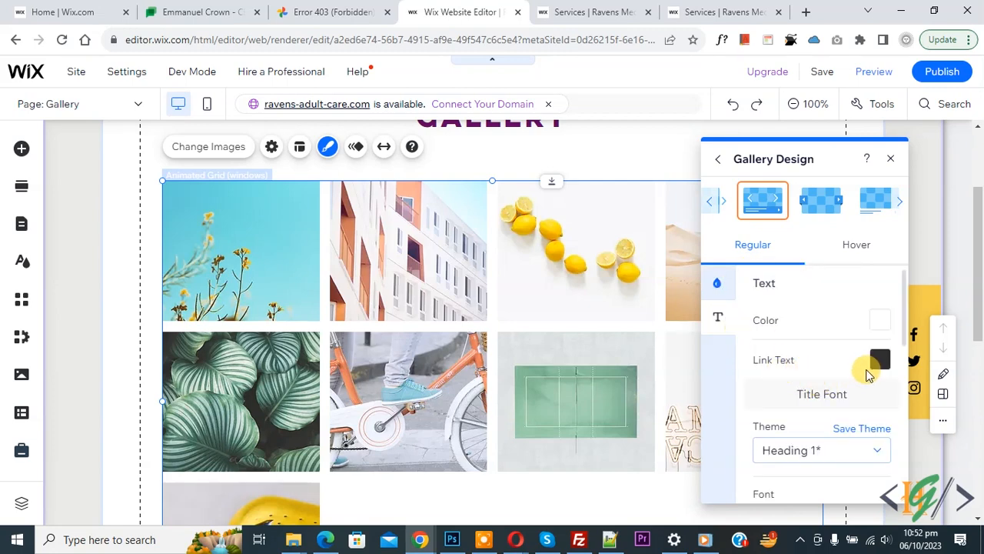
pyautogui.scroll(-5, 858, 353)
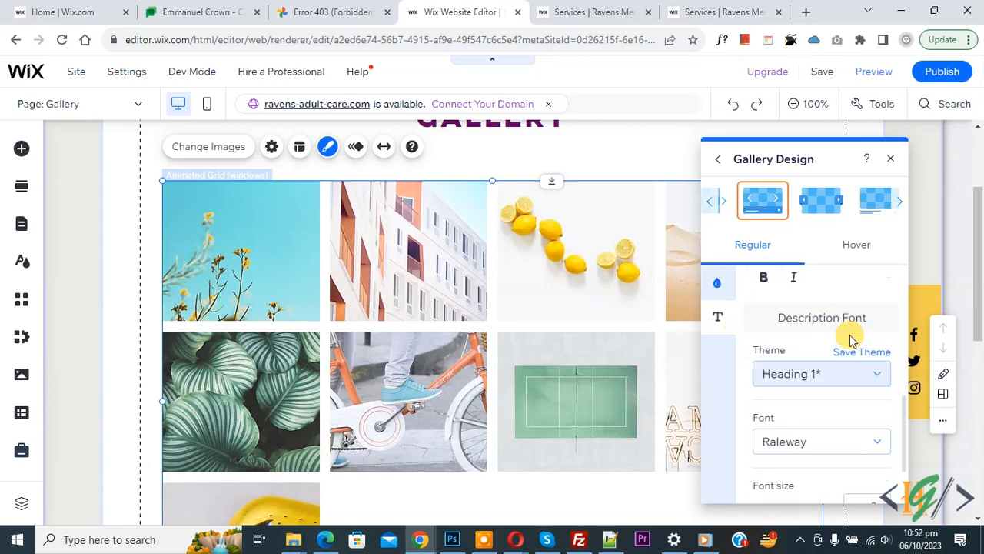
pyautogui.scroll(-1, 851, 341)
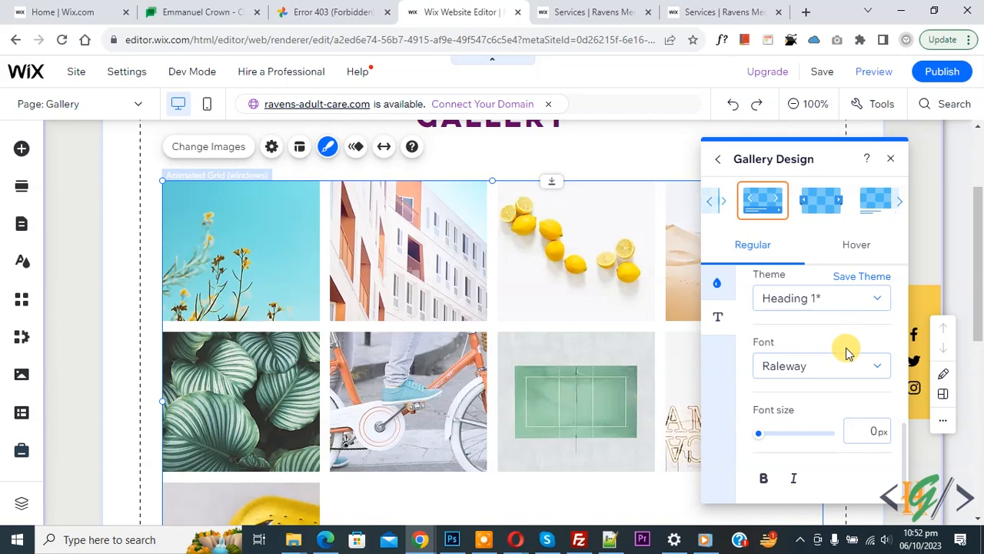
# Set the gallery's hover rollover opacity to 83% and publish the site.
pyautogui.click(857, 248)
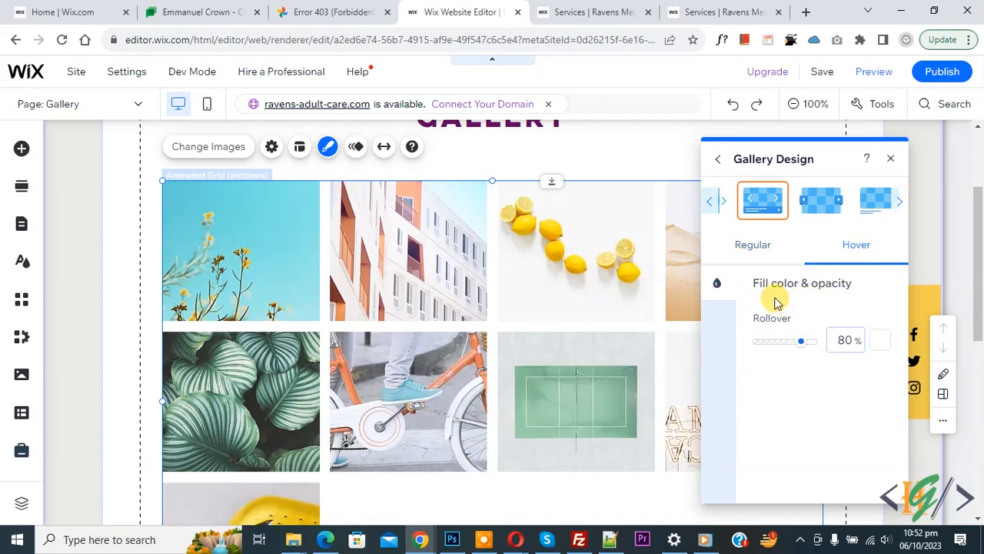
pyautogui.moveTo(801, 341); pyautogui.dragTo(803, 342)
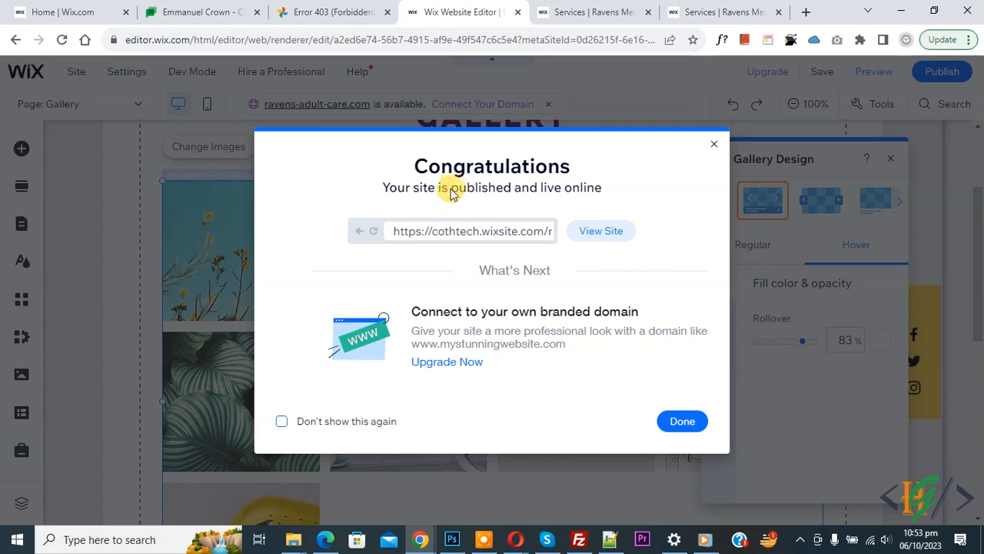
# Switch to the live Gallery page, reload it and check the grid layout and the images' rollover effect.
pyautogui.click(570, 10)
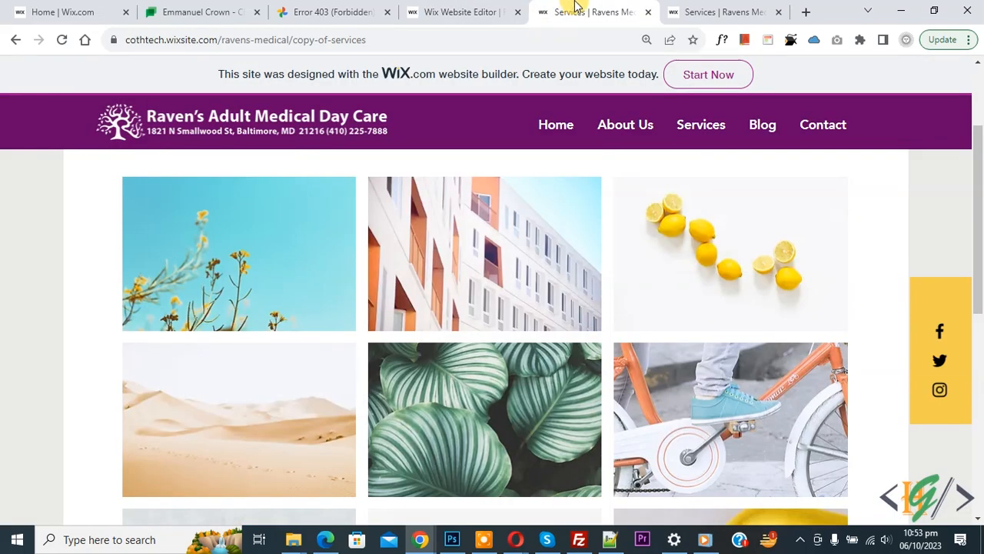
pyautogui.click(61, 40)
pyautogui.scroll(-2, 300, 246)
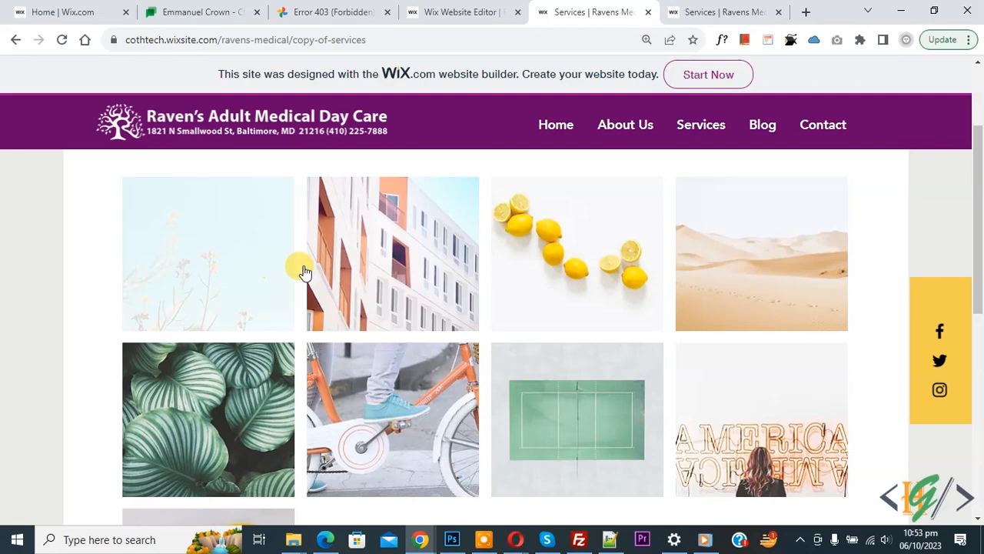
pyautogui.scroll(-4, 353, 257)
pyautogui.scroll(3, 380, 294)
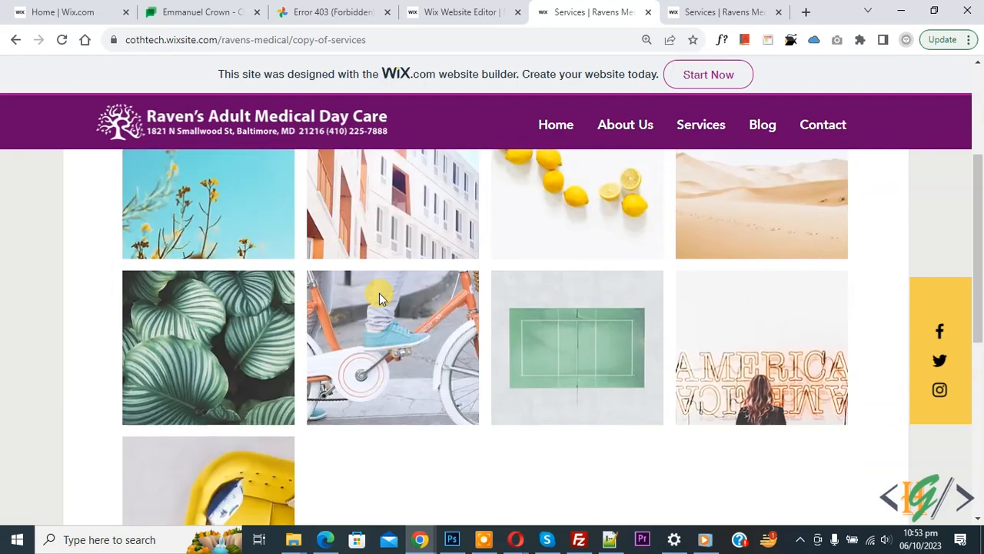
pyautogui.scroll(2, 379, 293)
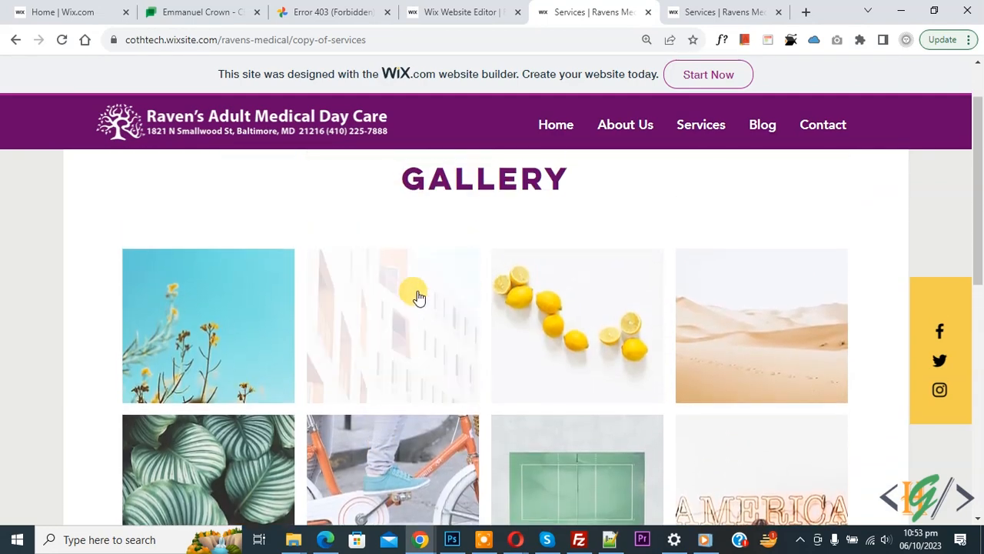
pyautogui.scroll(-1, 399, 295)
# Open the building image's pop-up on the live page, advance two images to the desert photo and close the pop-up.
pyautogui.click(385, 283)
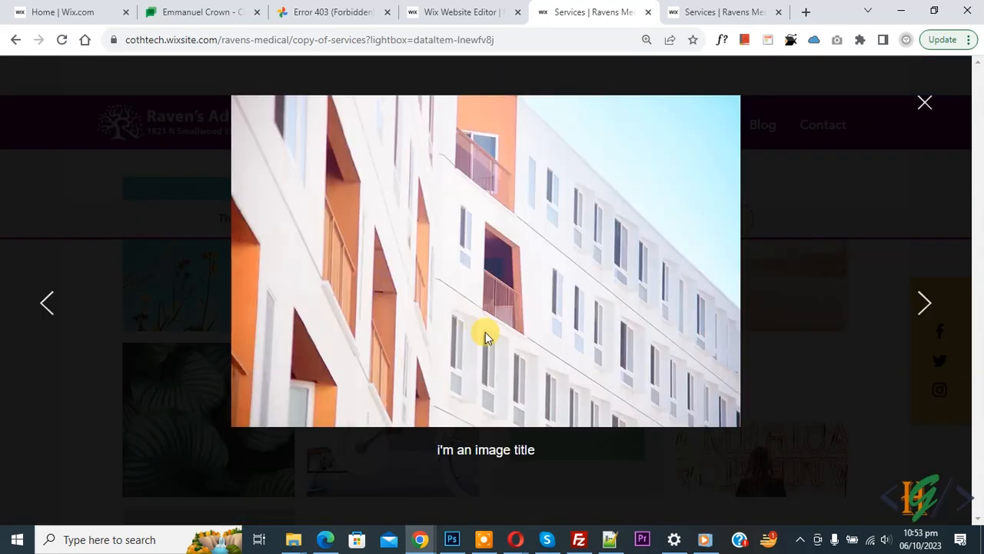
pyautogui.click(926, 308)
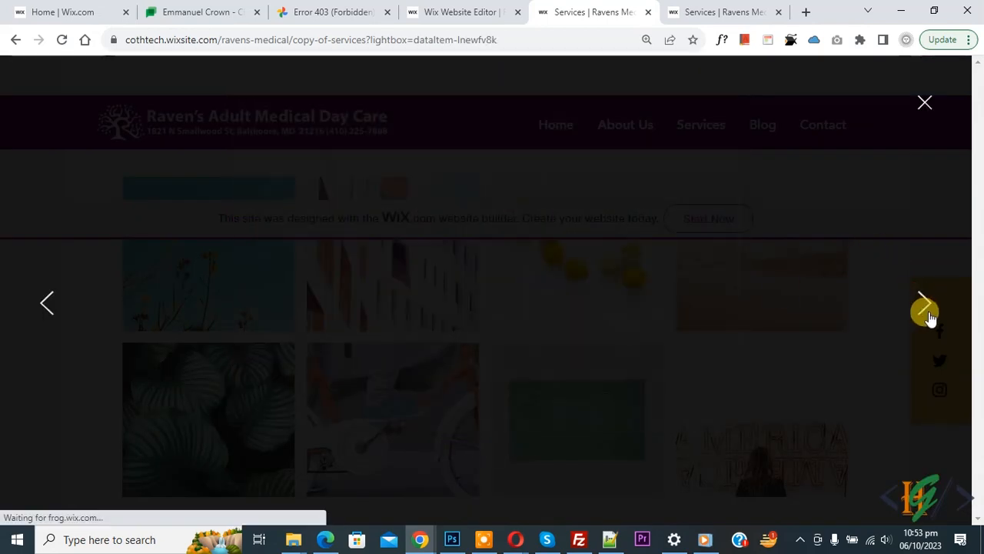
pyautogui.click(927, 308)
pyautogui.click(925, 108)
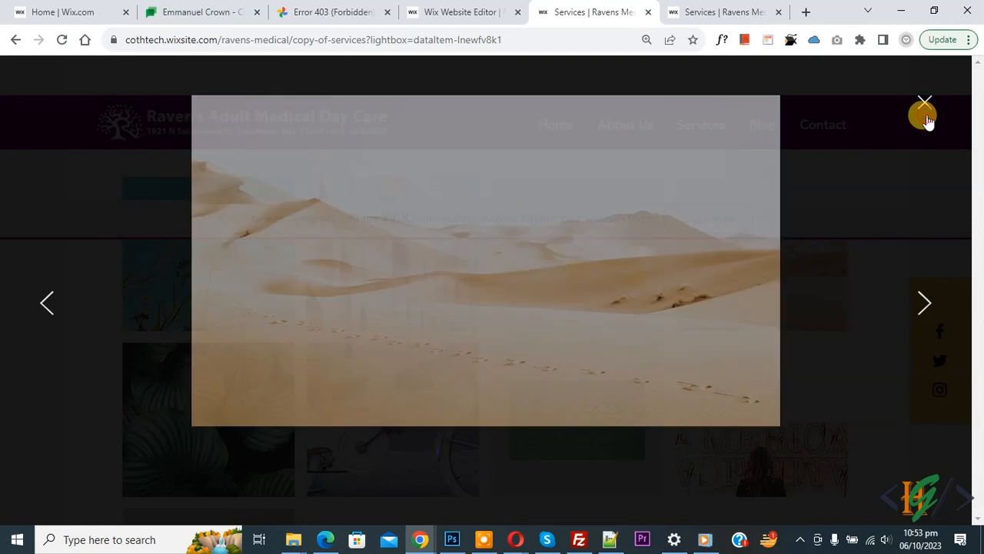